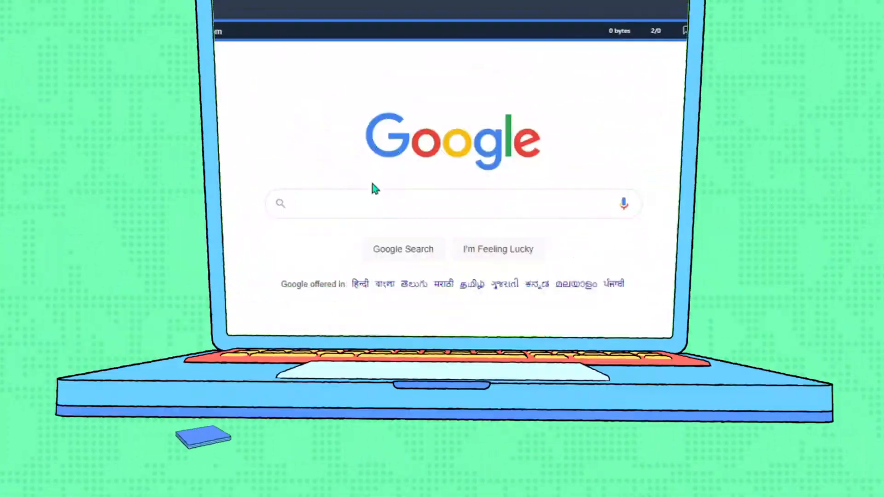
Step: Search Google for Panzoid and open the panzoid.com site from the results
text(Panzoid)
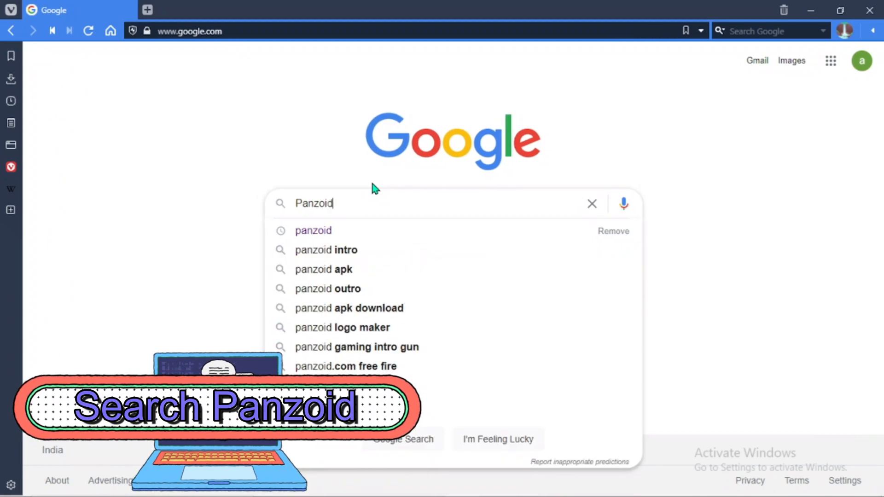
key(Return)
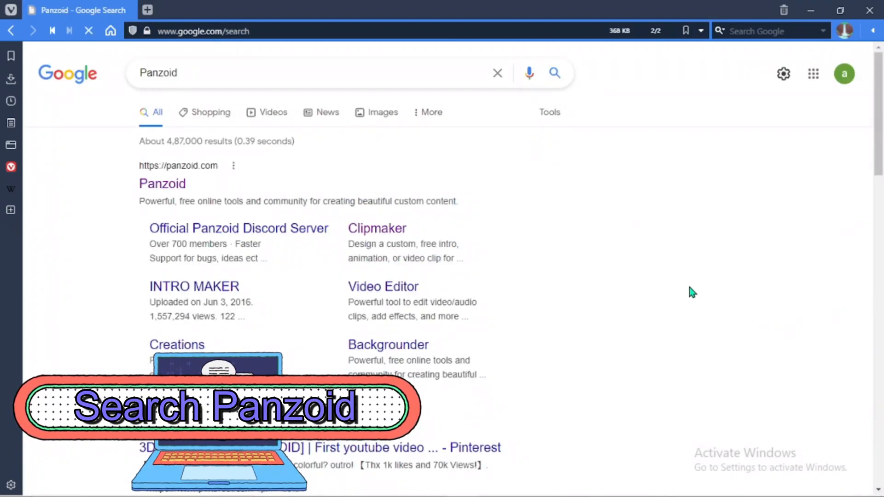
click(154, 180)
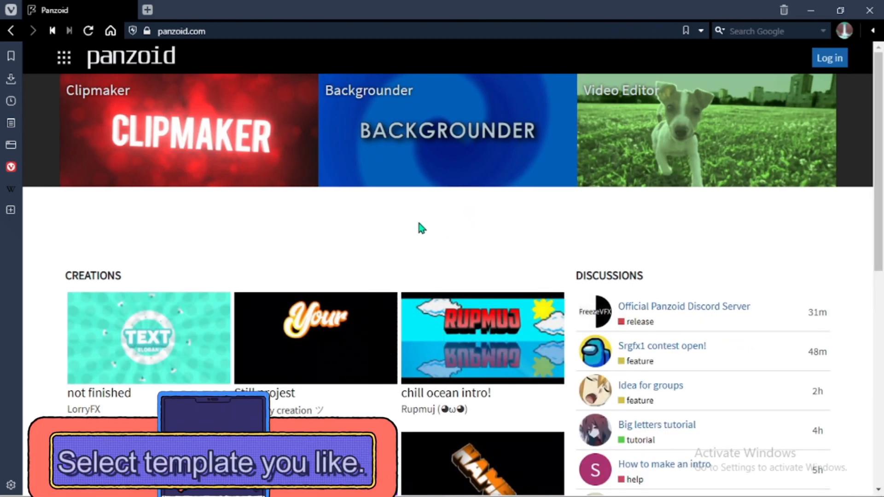
Step: Find the multicolor intro template among the creations and open it in Clipmaker
scroll(400, 216, down, 3)
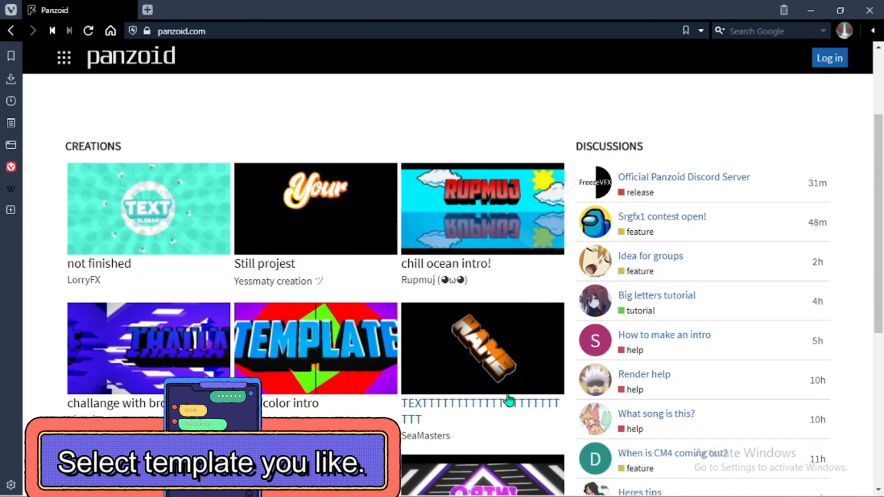
scroll(508, 401, down, 2)
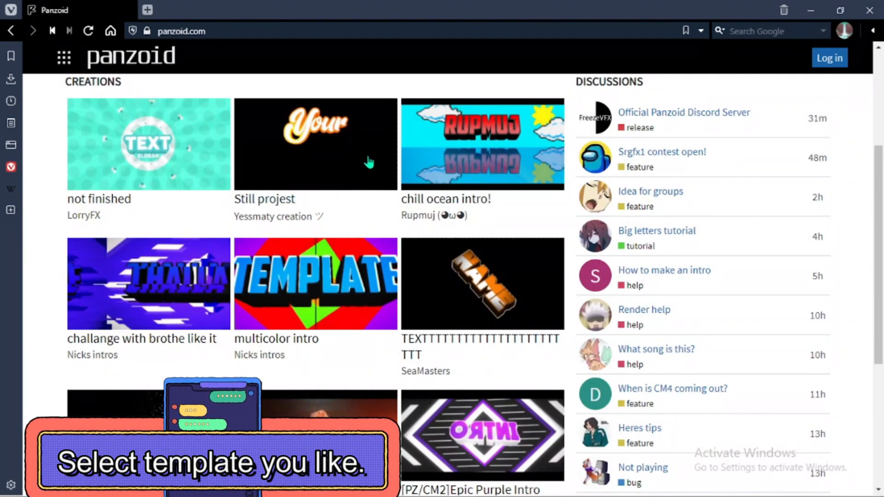
click(446, 412)
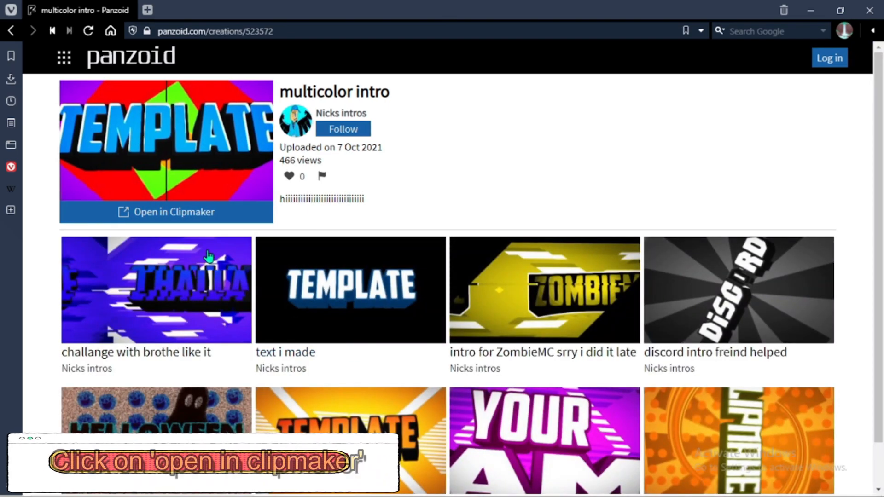
click(195, 218)
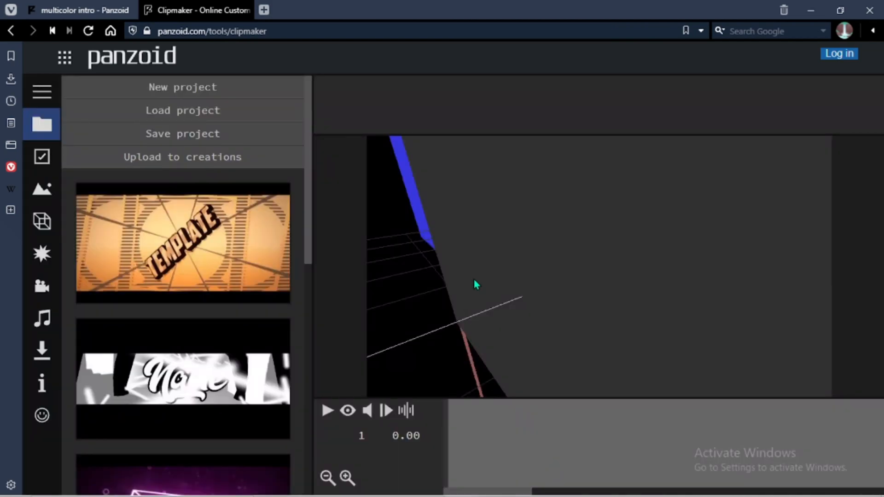
Step: Play the intro preview up to about 2.70 seconds and inspect the 3D TEMPLATE text in the scene
drag(476, 284, 603, 296)
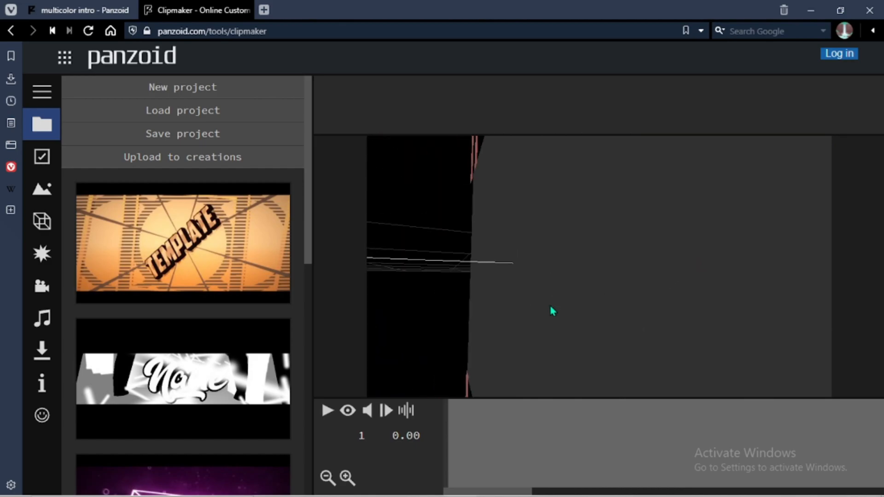
click(330, 411)
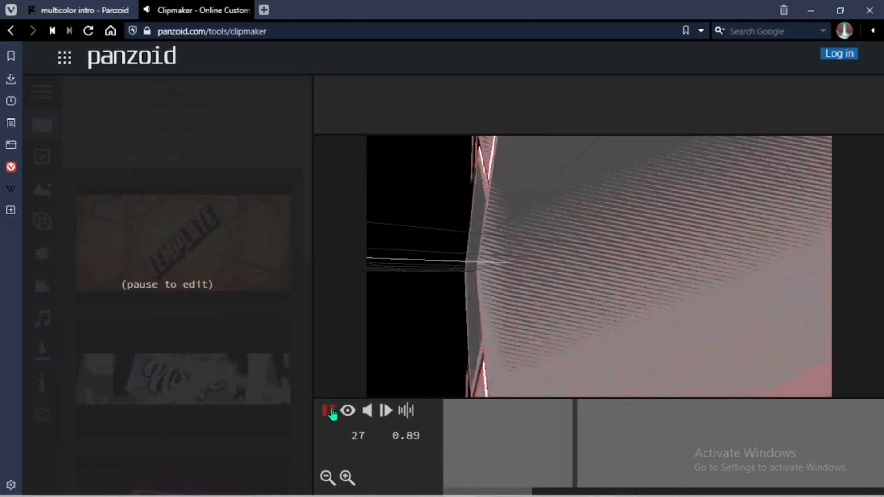
click(330, 410)
drag(396, 305, 579, 323)
scroll(581, 285, down, 4)
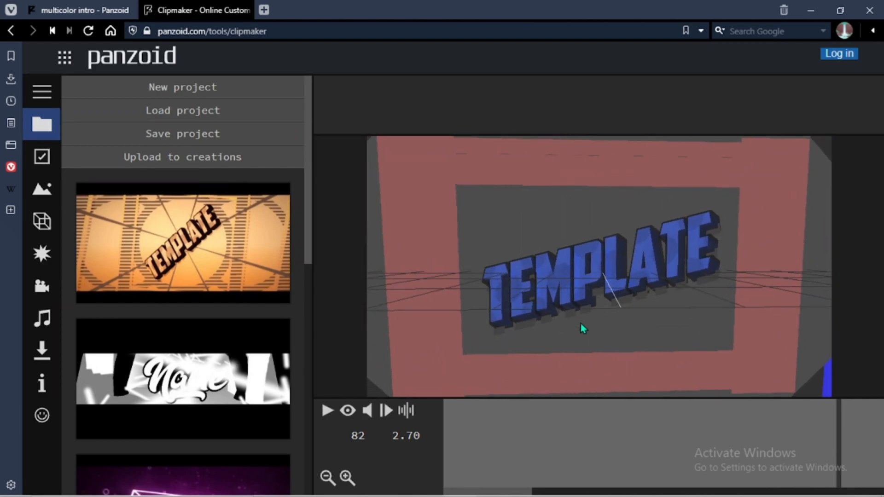
Step: Set the video resolution to 2560x1440 (2k), the frame rate to 60 and the length to 12.3 seconds
click(40, 158)
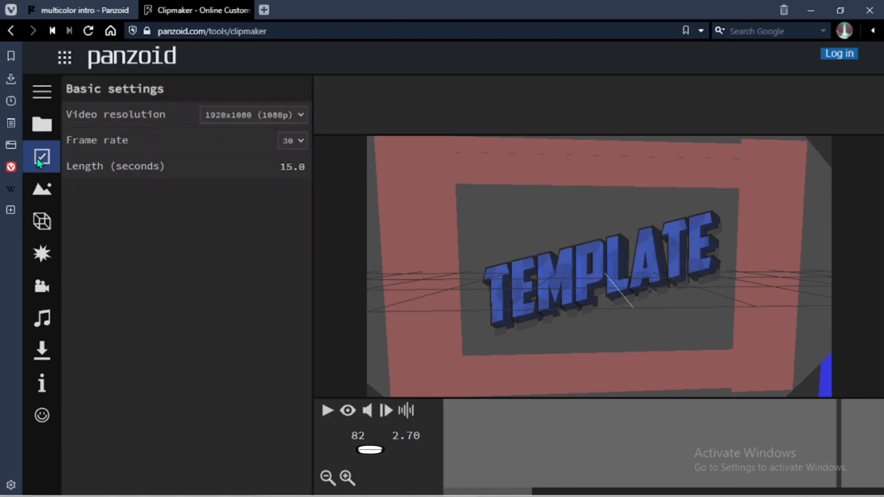
click(255, 114)
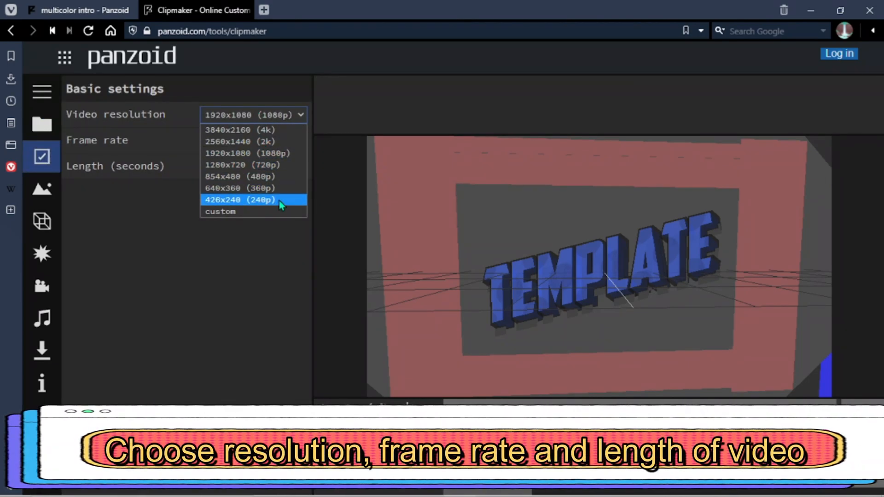
click(258, 142)
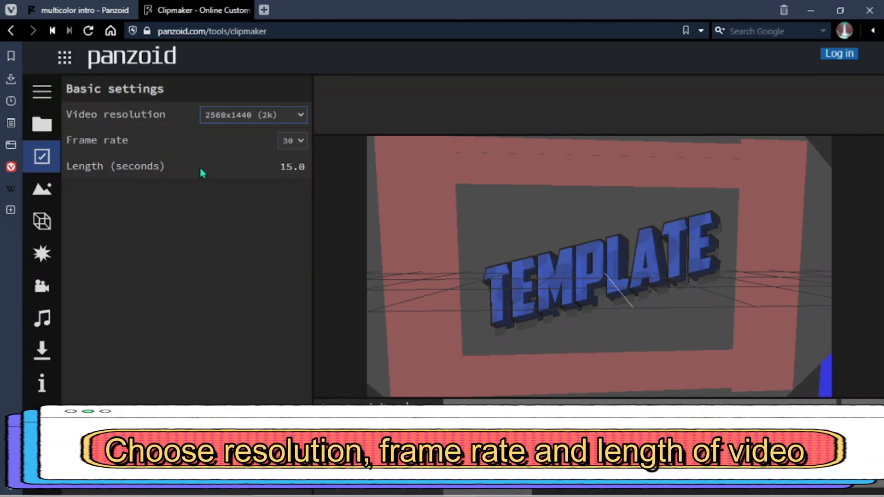
click(293, 168)
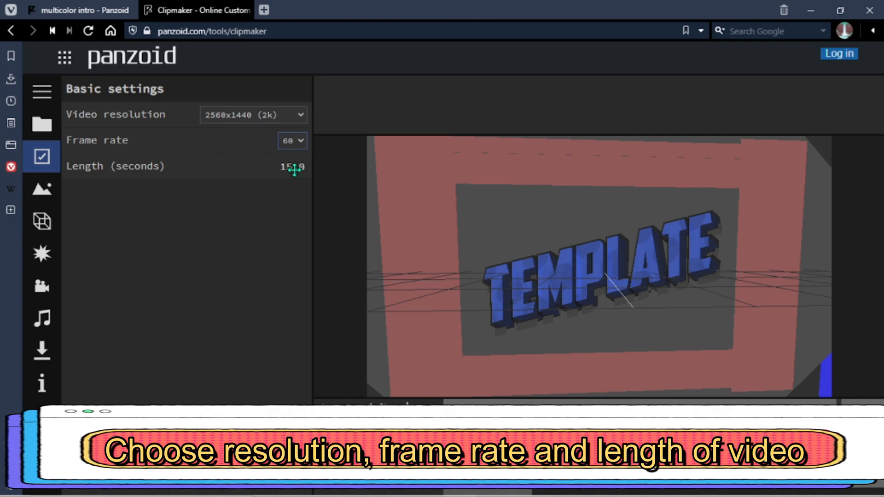
drag(265, 167, 217, 163)
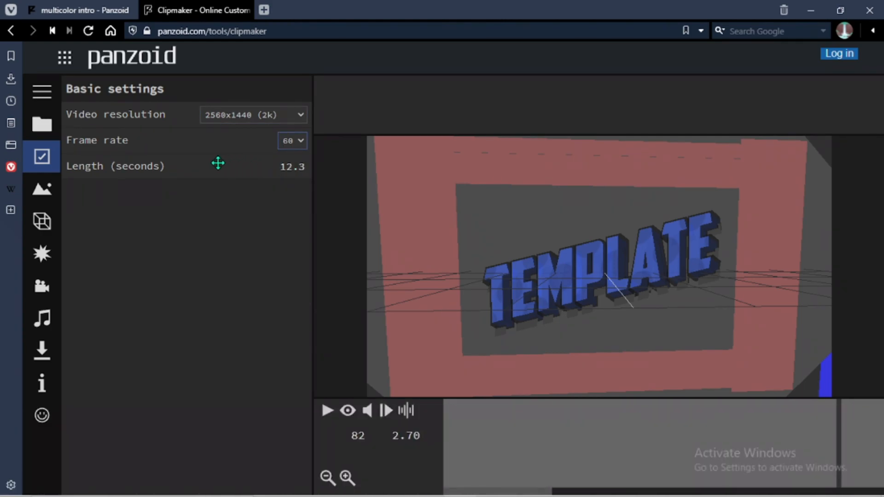
Step: Try the Outdoor scene with the full moon sky and remove it from the project
click(36, 189)
click(283, 126)
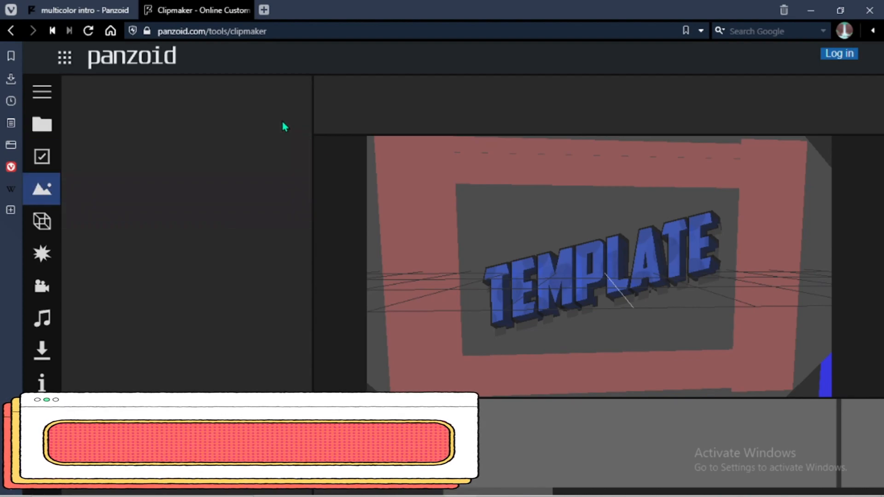
click(237, 145)
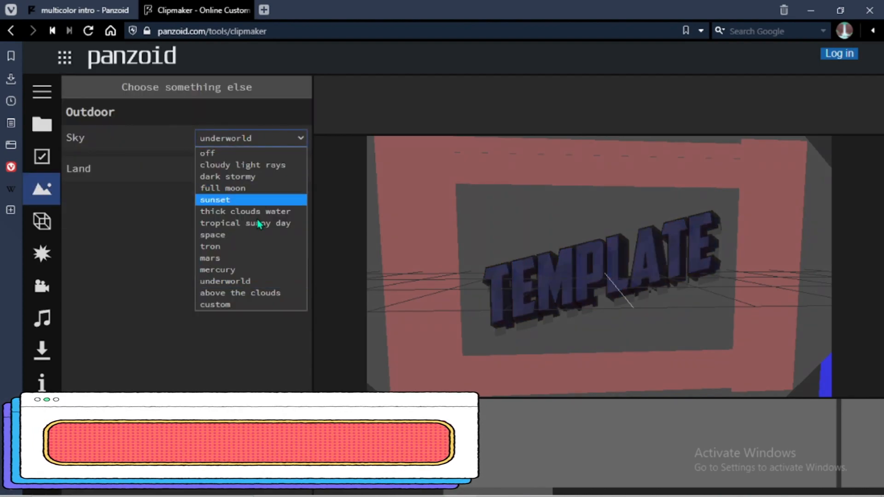
click(260, 188)
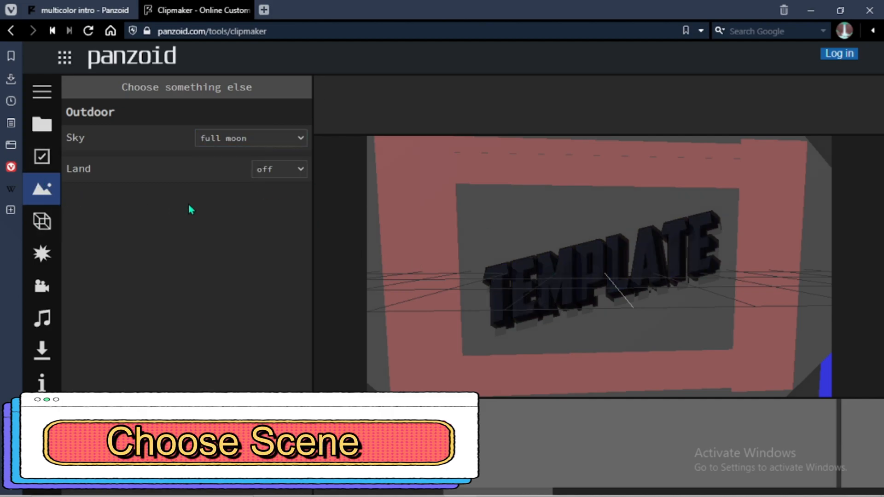
click(161, 91)
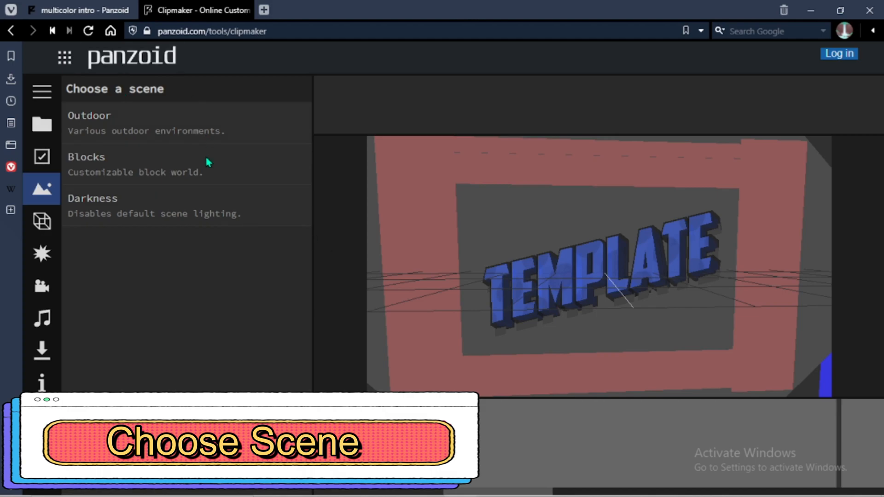
Step: Try the Blocks scene and the Darkness scene, and clear the scene choice
click(199, 178)
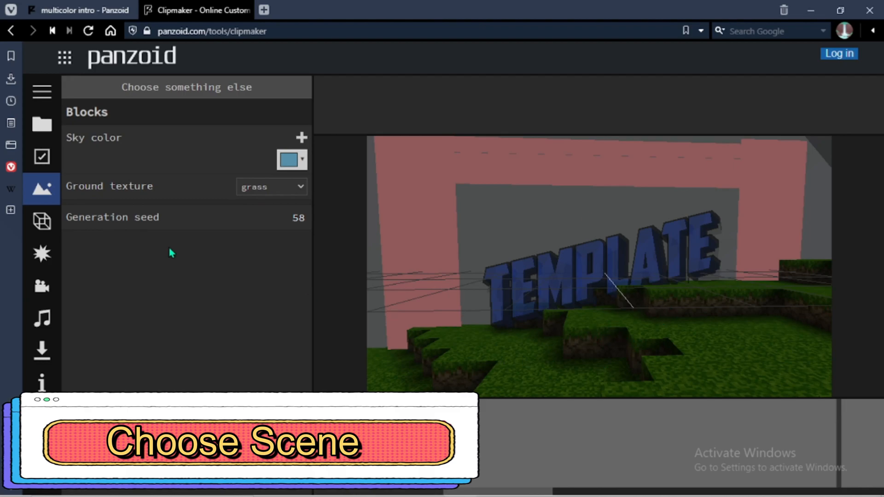
click(137, 90)
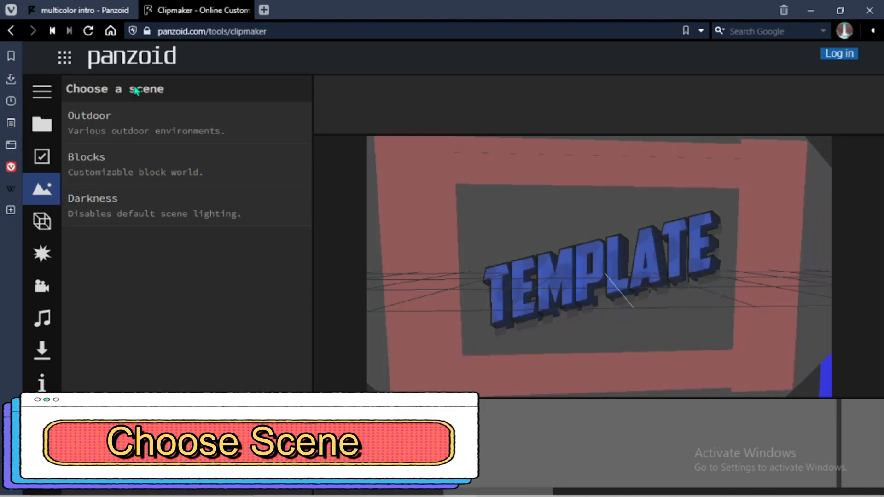
click(237, 206)
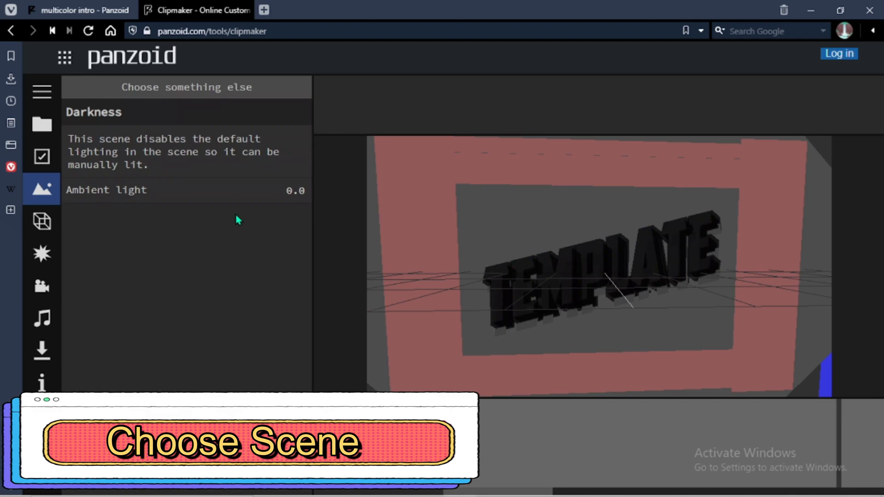
click(45, 222)
click(39, 191)
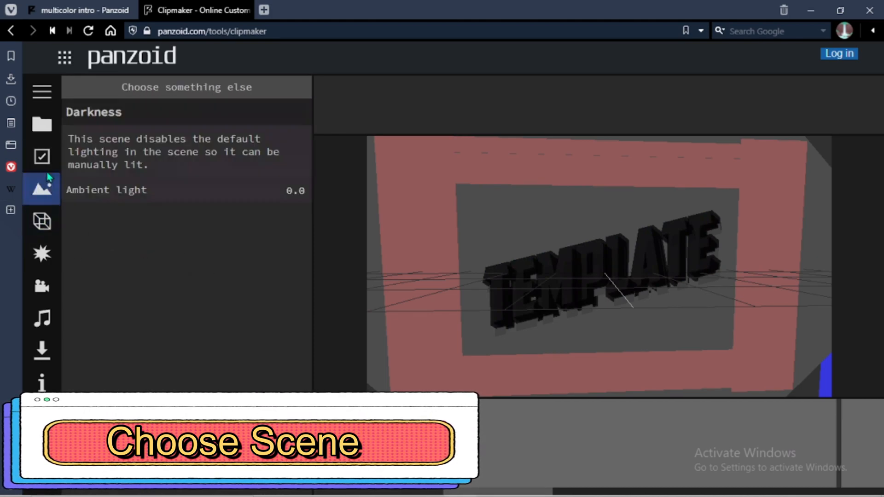
click(193, 93)
Step: Change the first two TEMPLATE text objects in the LUNIX group to SSSK
click(44, 221)
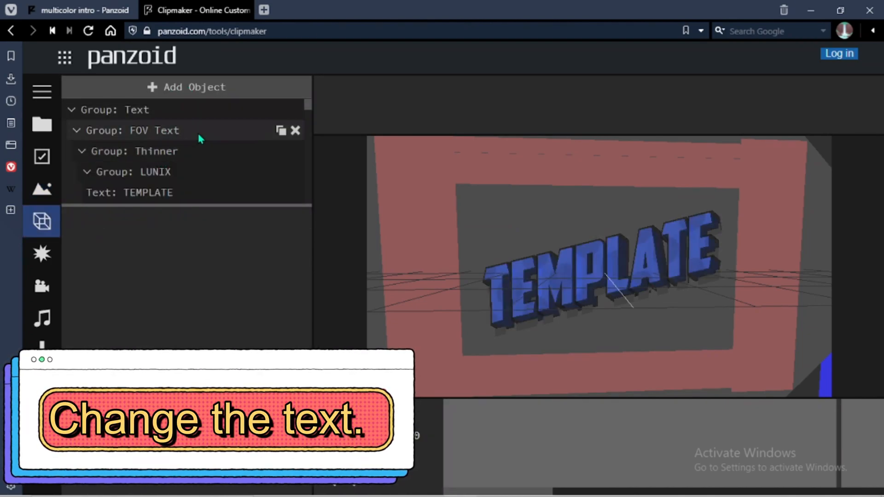
click(217, 131)
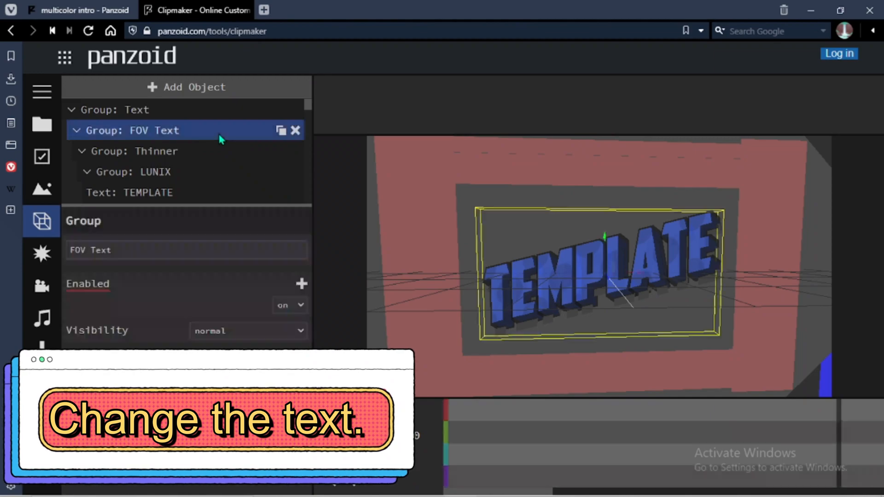
click(164, 114)
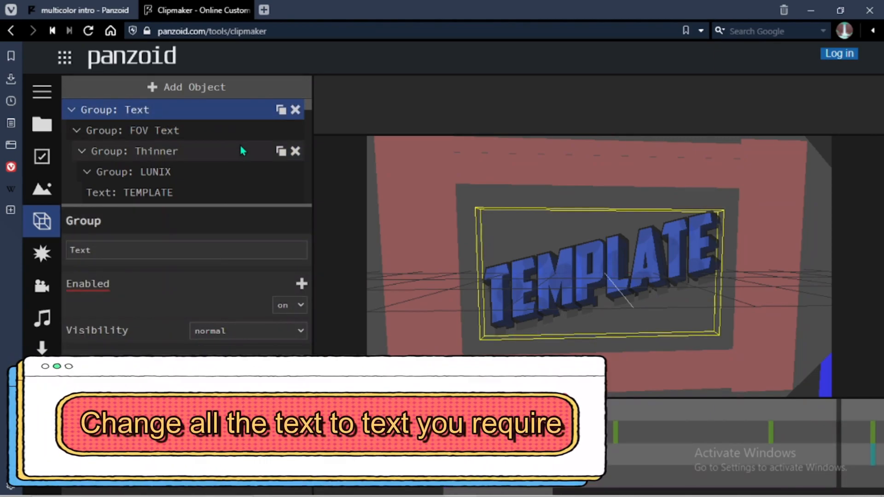
scroll(243, 151, down, 3)
click(197, 130)
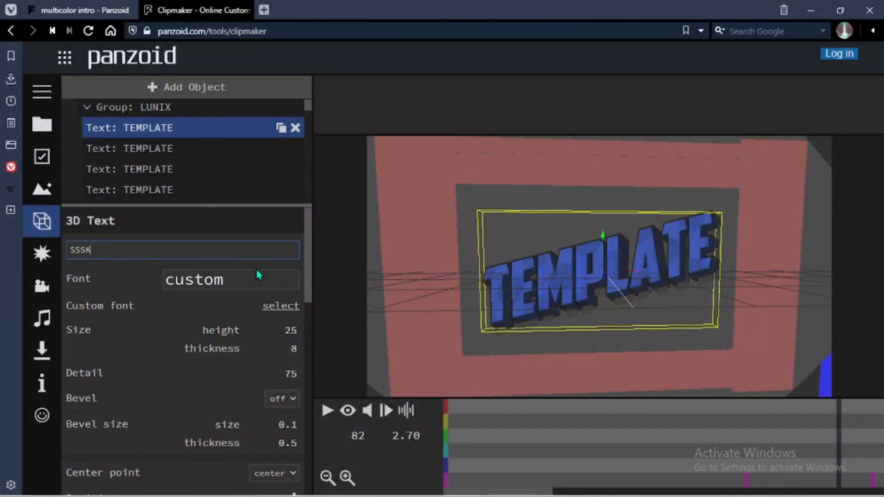
click(167, 148)
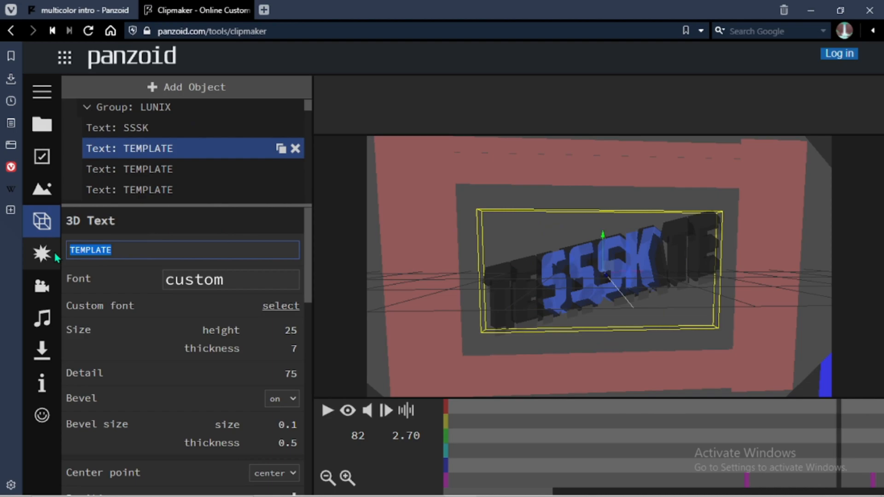
key(Return)
Step: Change the third and fourth TEMPLATE text objects in the LUNIX group to SSSK
click(193, 169)
drag(113, 250, 53, 257)
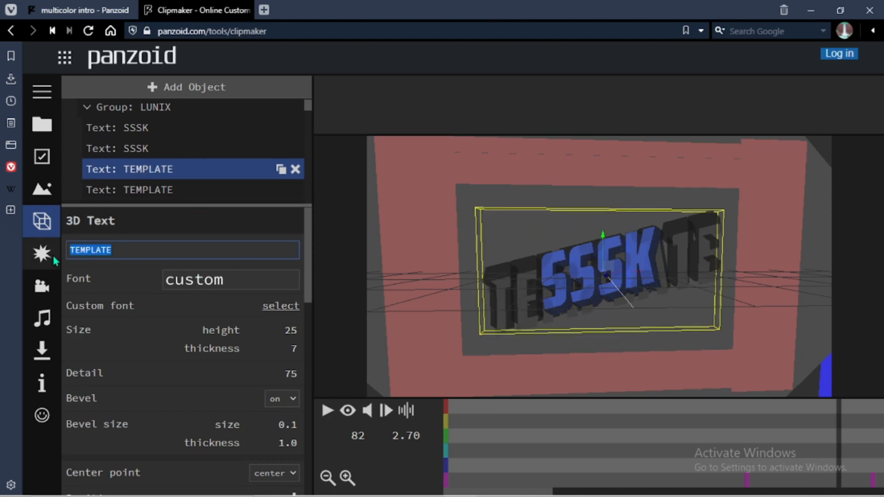
key(Return)
click(184, 198)
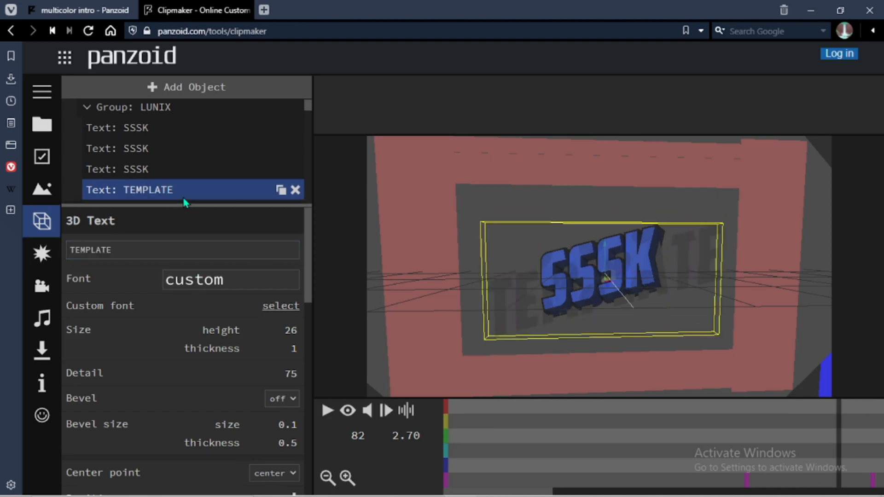
key(Return)
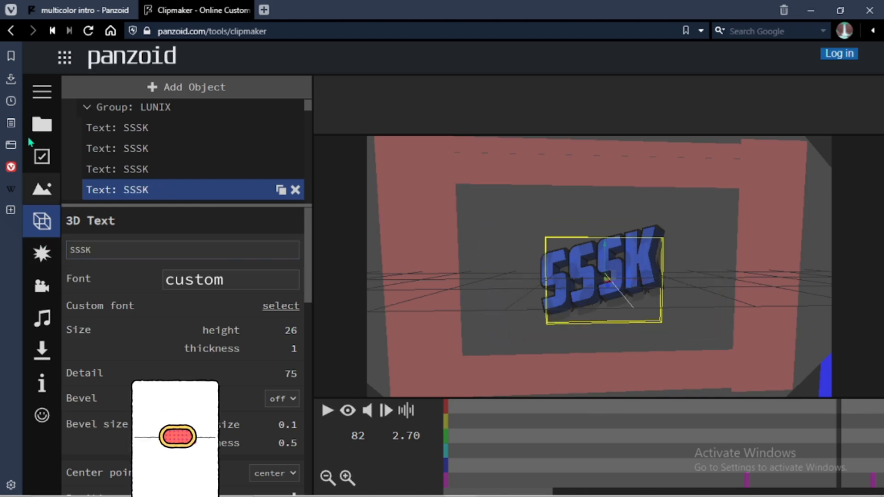
scroll(187, 136, down, 2)
scroll(216, 161, down, 3)
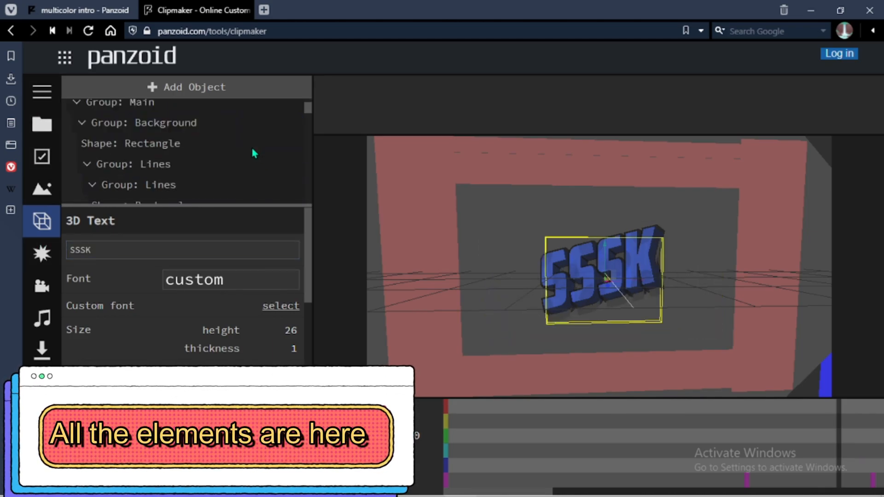
scroll(243, 175, down, 8)
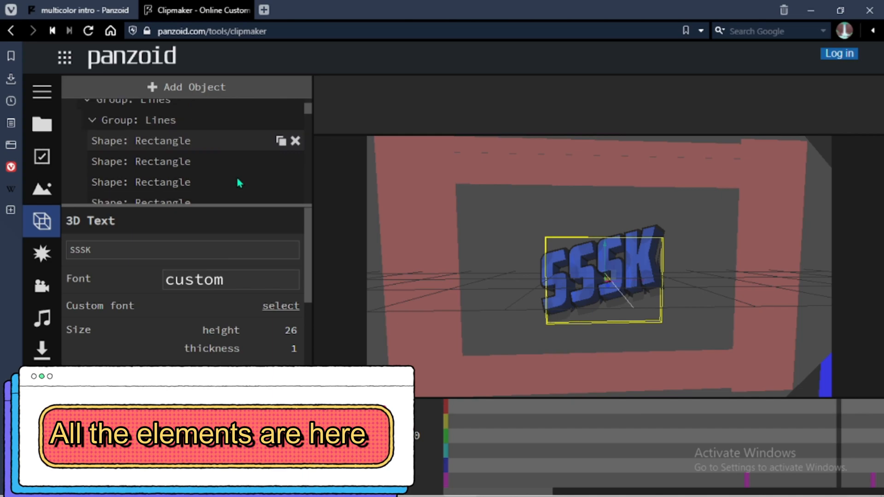
Step: Open the settings of the existing Bloom effect in the project's effects
click(45, 255)
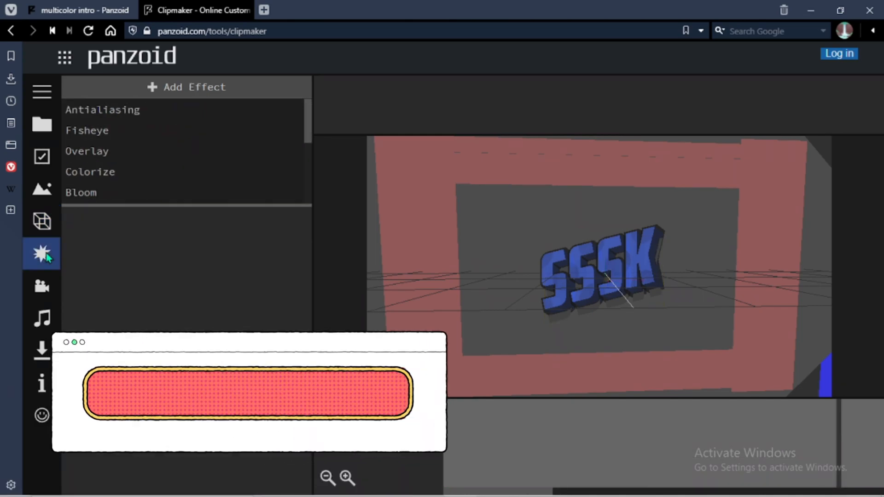
scroll(140, 161, down, 3)
click(140, 125)
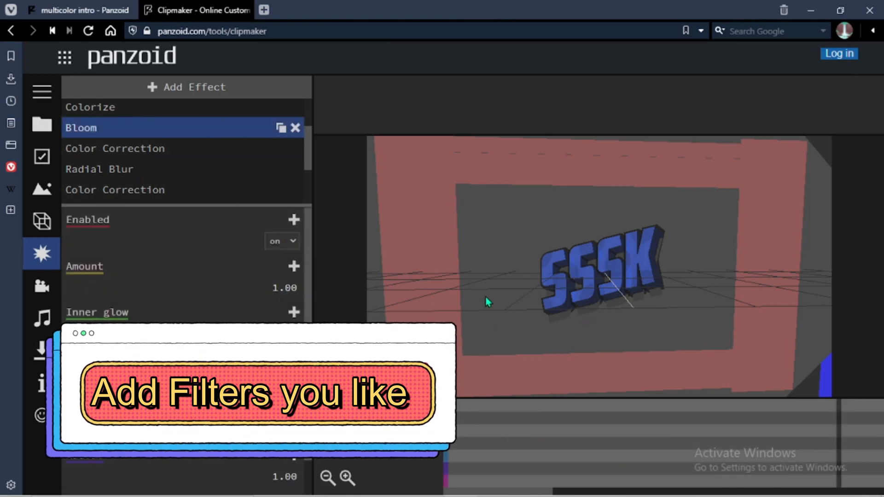
Step: Animate the camera's position and adjust its Y and Z position values and its Y rotation
click(42, 287)
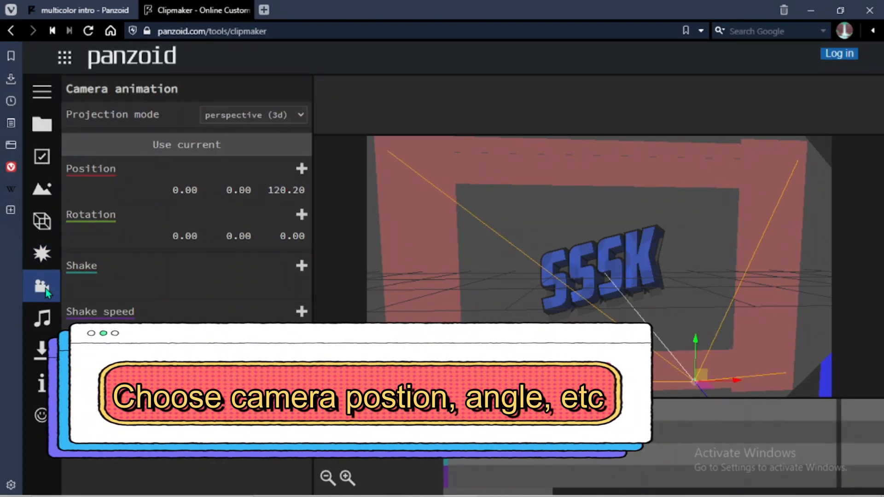
click(302, 169)
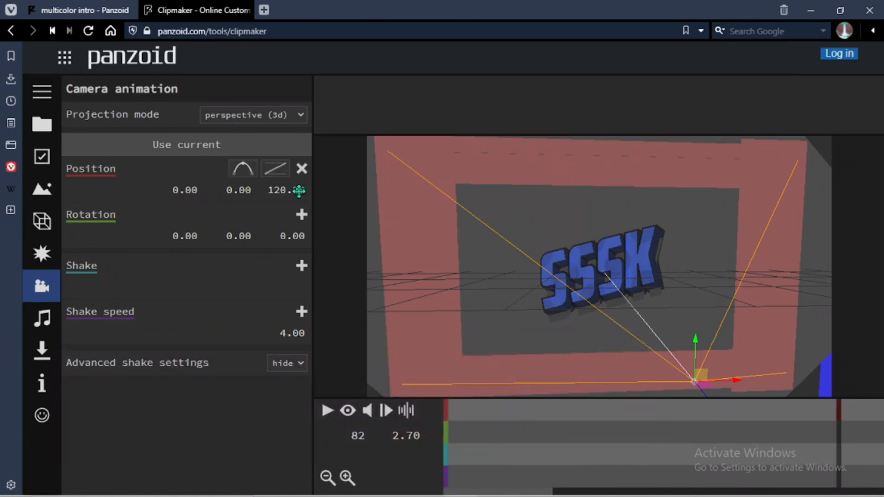
drag(296, 195, 241, 141)
mouse_move(239, 192)
mouse_down()
mouse_move(211, 190)
mouse_move(240, 190)
mouse_move(251, 211)
mouse_move(251, 195)
mouse_move(231, 195)
mouse_move(246, 199)
mouse_up()
mouse_move(241, 236)
mouse_down()
mouse_move(325, 249)
mouse_move(238, 240)
mouse_up()
Step: Open the file selection for the audio track, cancel it, and preview the intro with its existing song
click(36, 321)
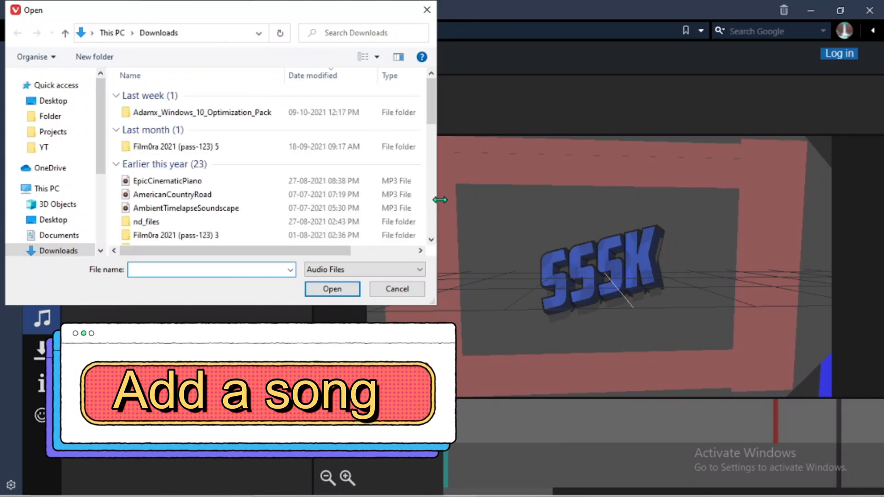
click(398, 290)
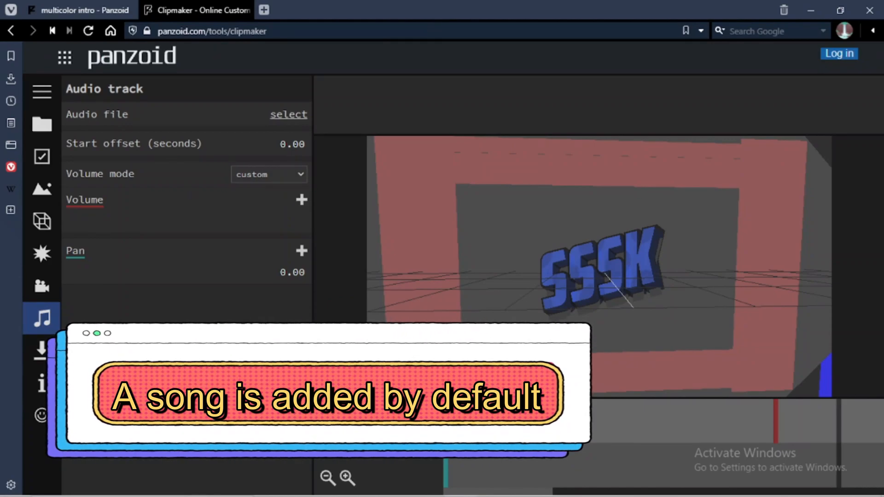
click(327, 410)
click(327, 410)
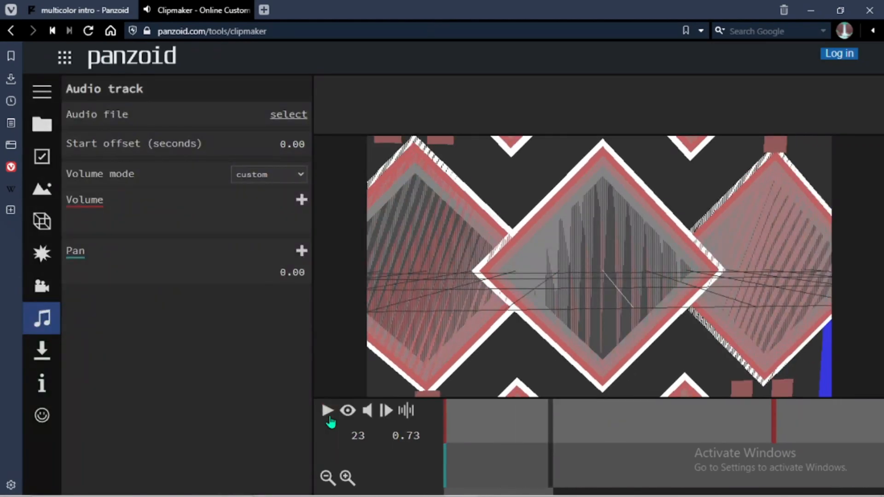
Step: Set the video render mode to good quality, keep the .mkv (vp8/opus) format, and start the render
click(45, 127)
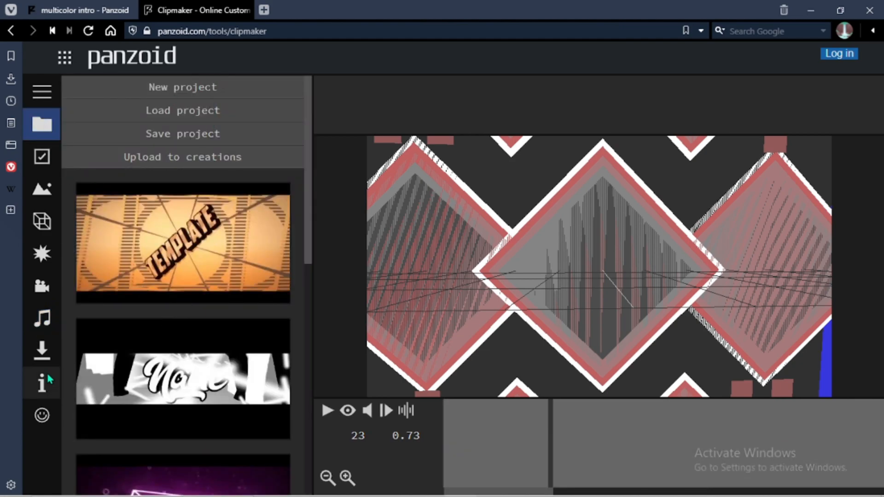
click(42, 350)
click(276, 142)
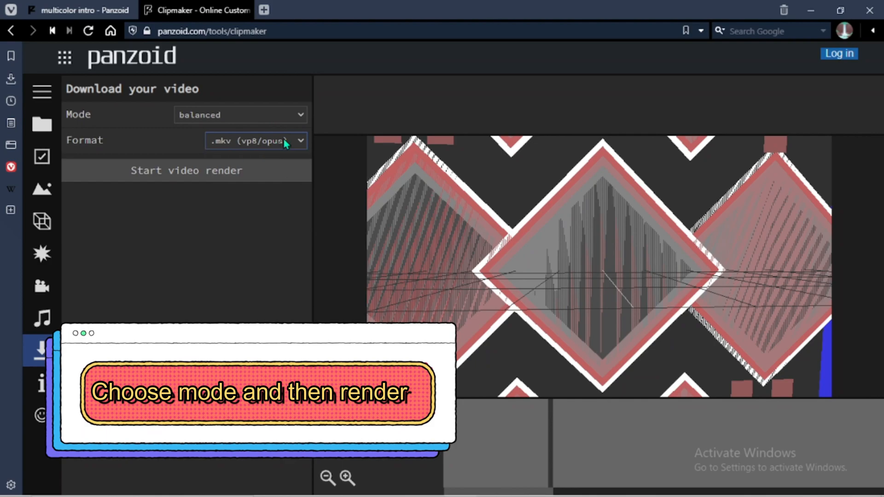
click(277, 121)
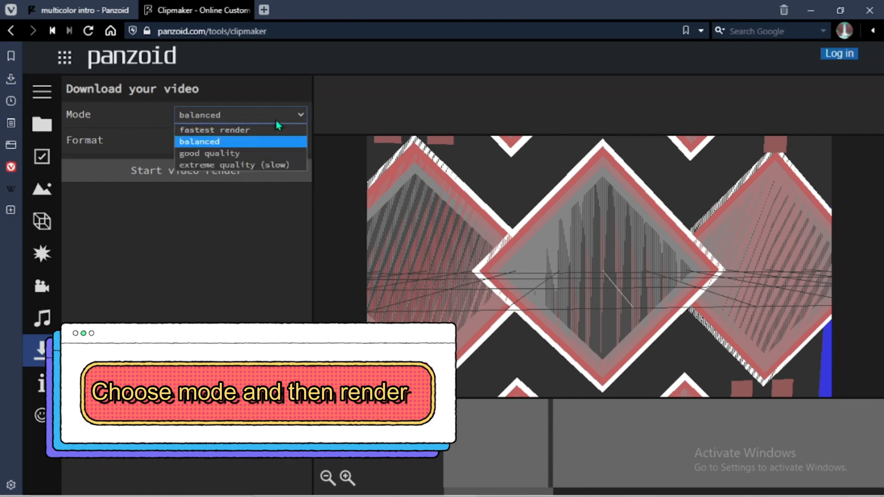
click(281, 154)
click(262, 168)
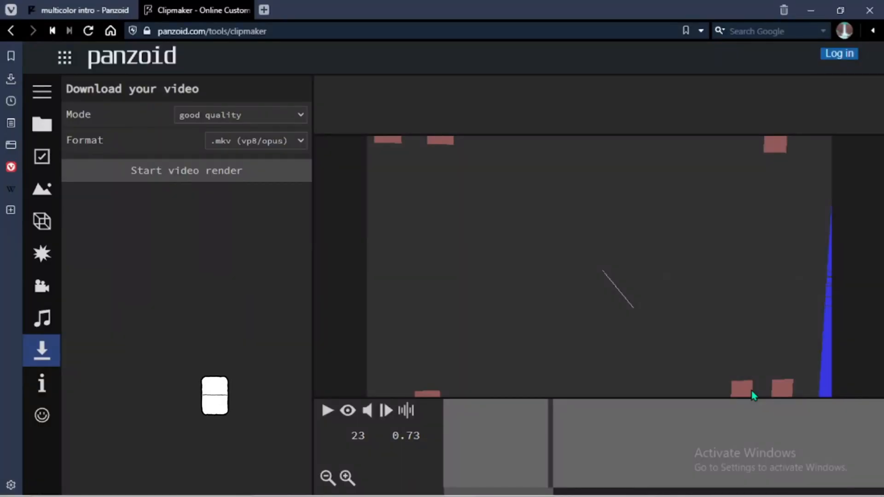
Step: Start a new project, discarding the unsaved changes, and load an intro template from the creations list
click(43, 124)
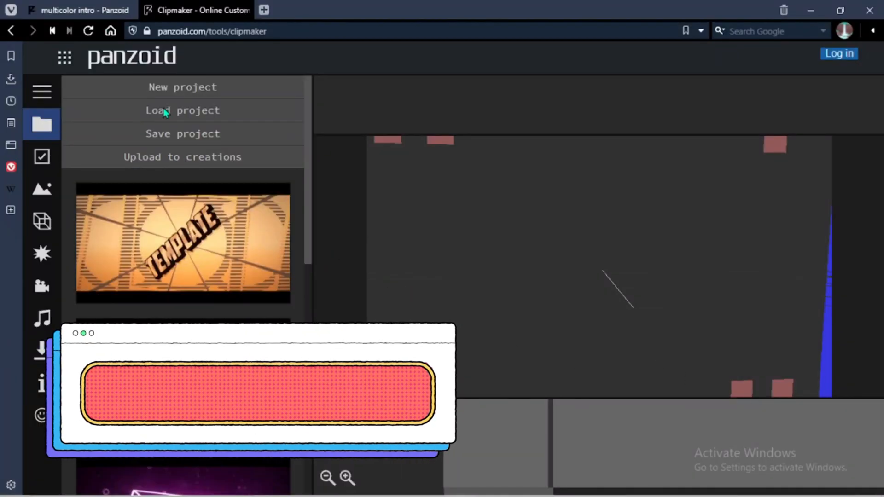
click(212, 91)
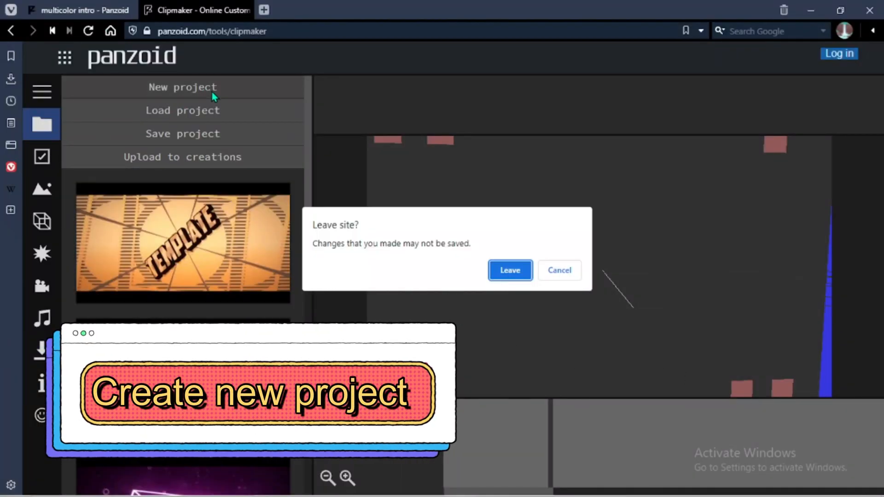
click(510, 270)
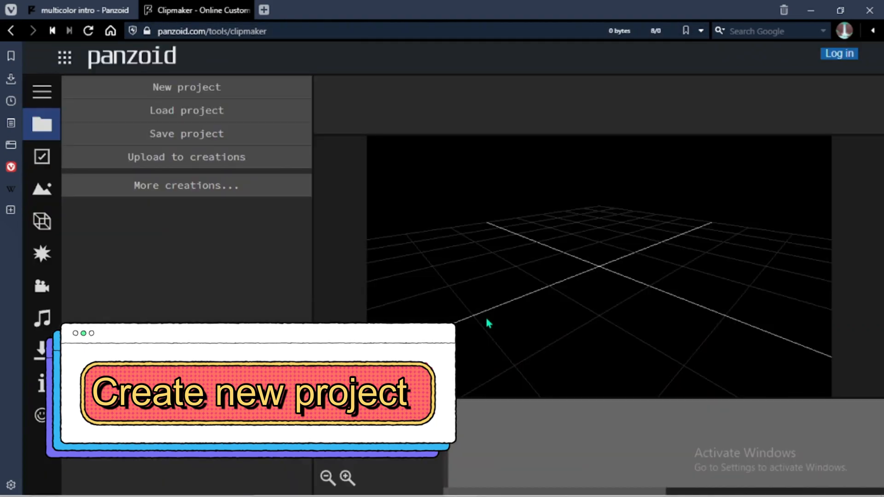
click(257, 256)
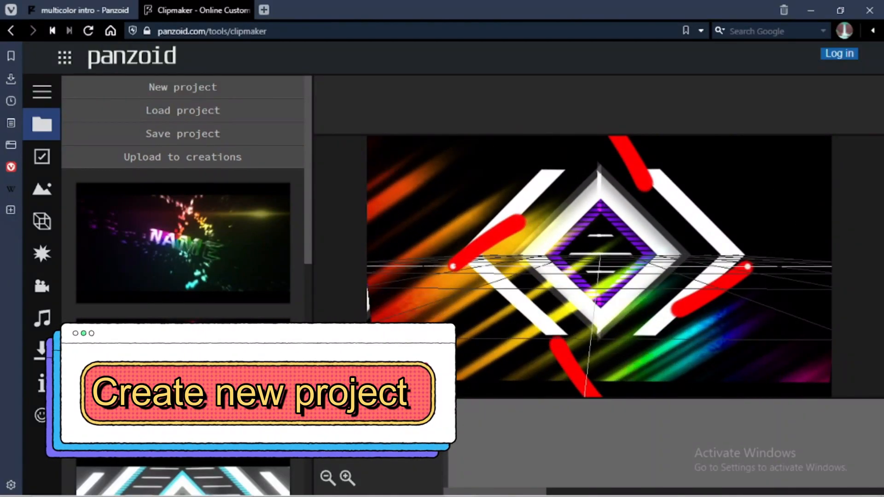
click(201, 389)
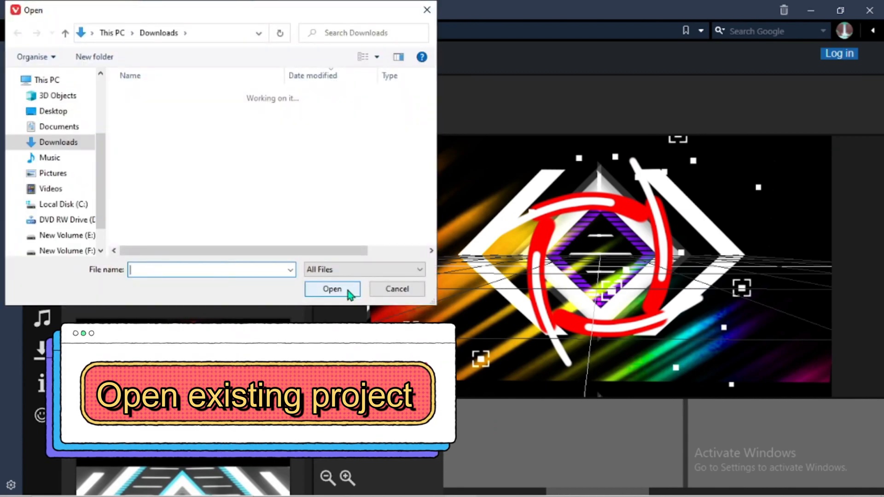
Step: Cancel loading an existing project file and save the current project
click(426, 10)
click(209, 140)
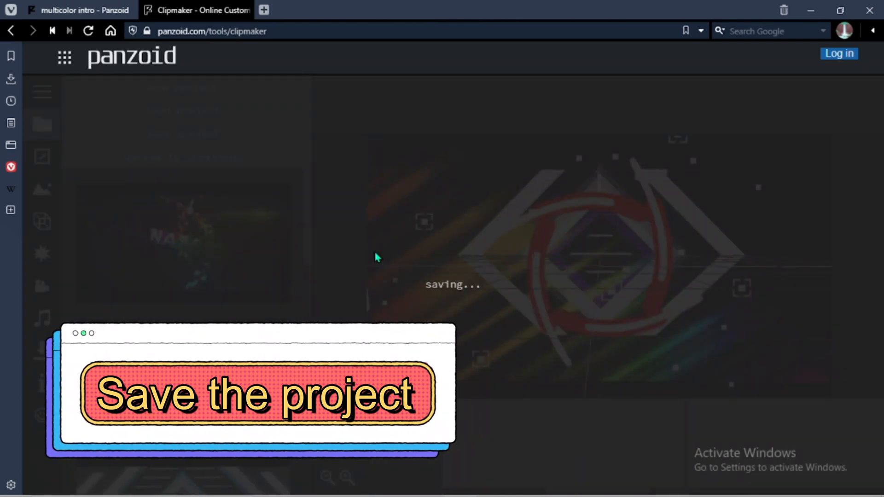